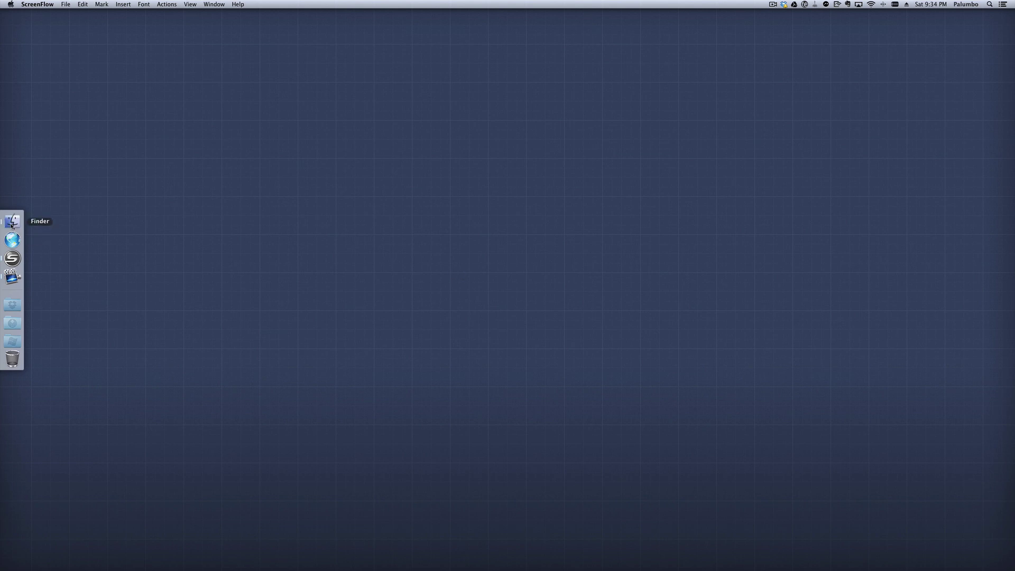
Step: Open ~/Library/Application Support/ in Finder and move the minecraft folder out to the desktop
left_click(11, 225)
left_click_drag(592, 118, 524, 133)
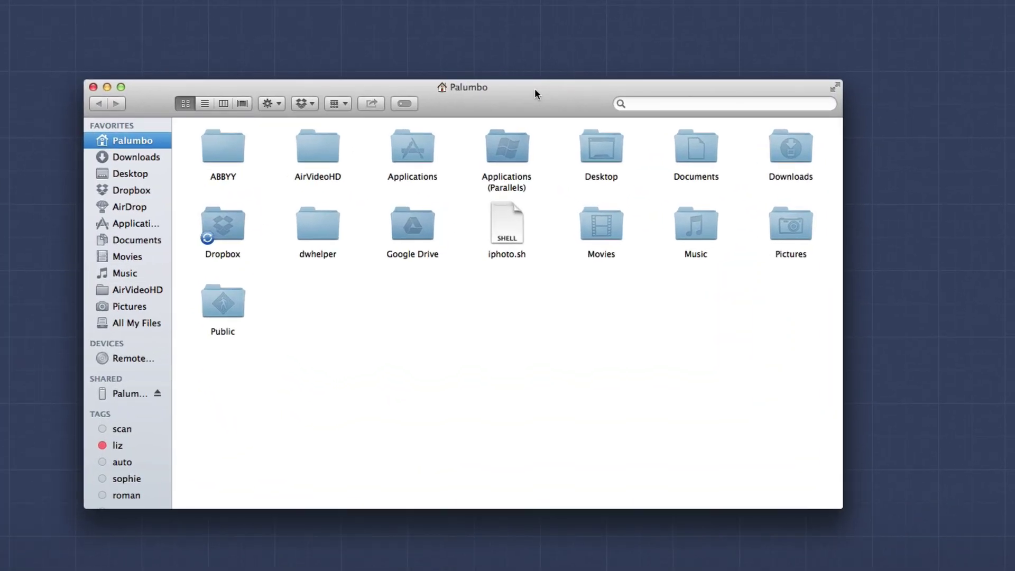
key("super+shift+g")
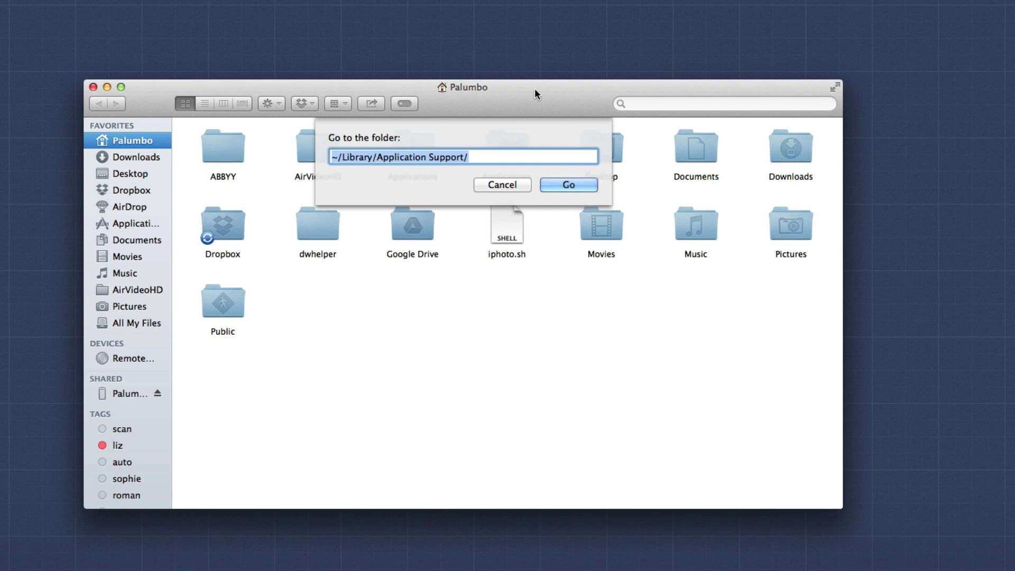
type("~")
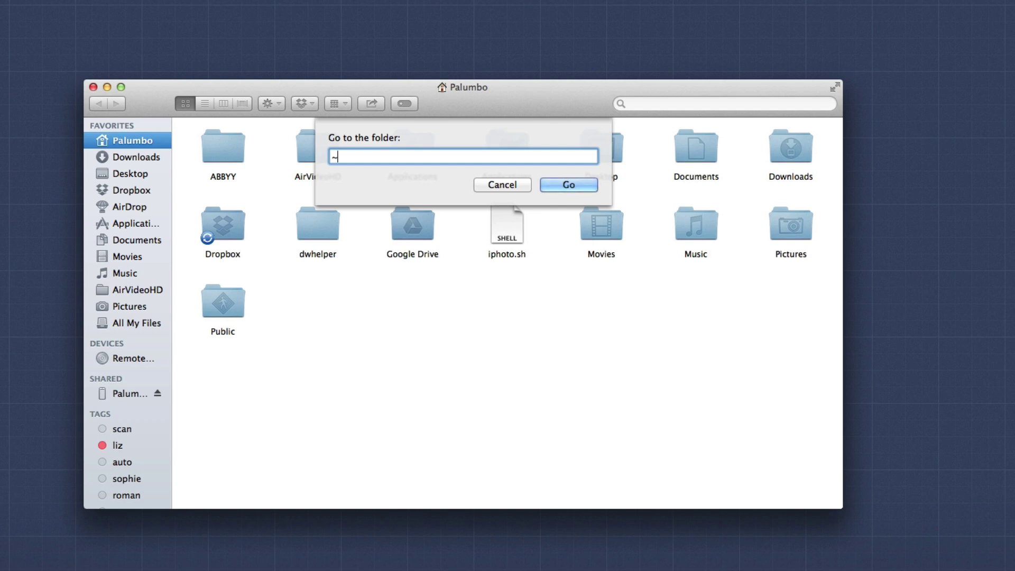
type("/Li")
key("Tab")
type("Ap")
key("Tab")
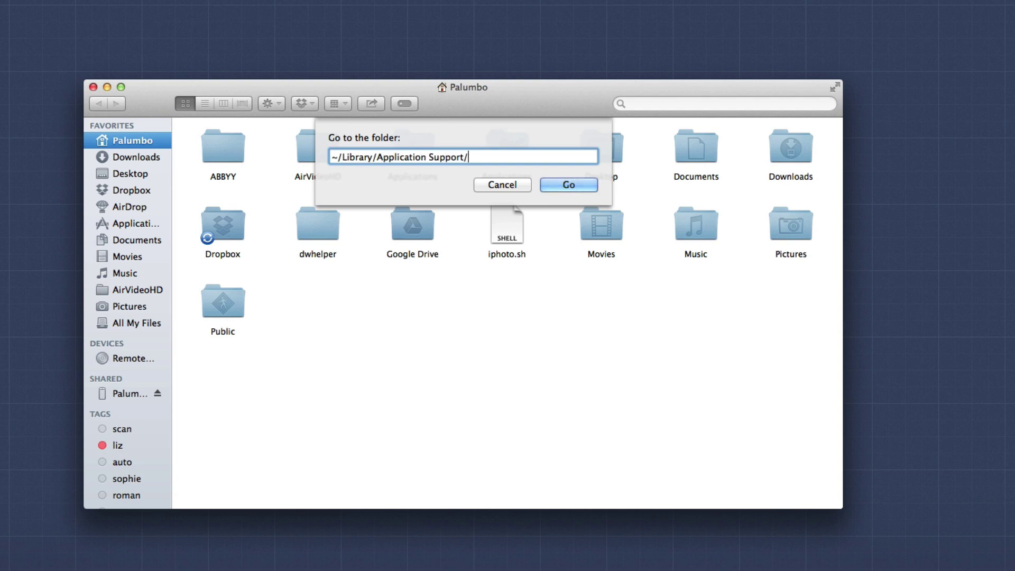
key("Return")
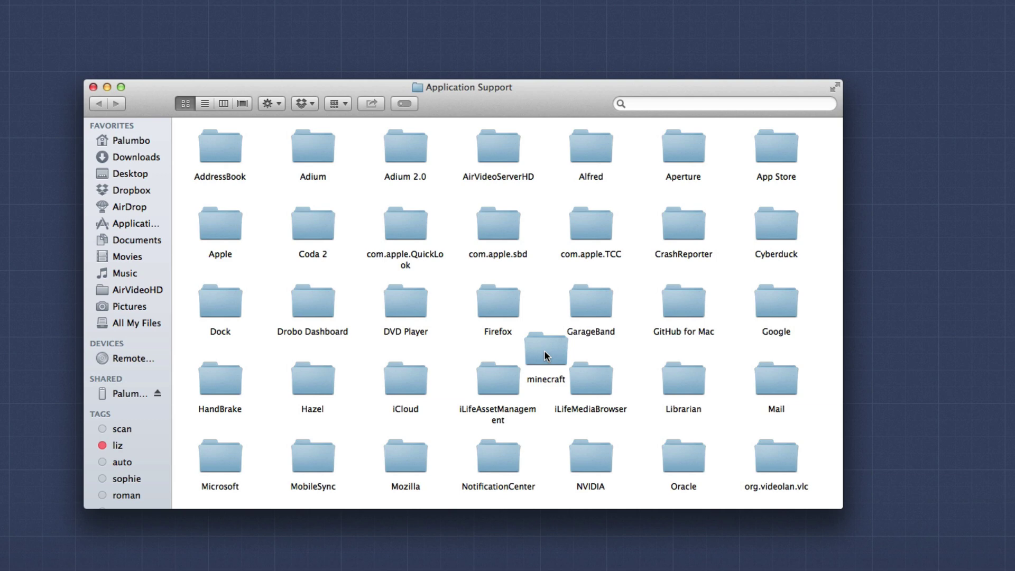
left_click_drag(544, 350, 983, 221)
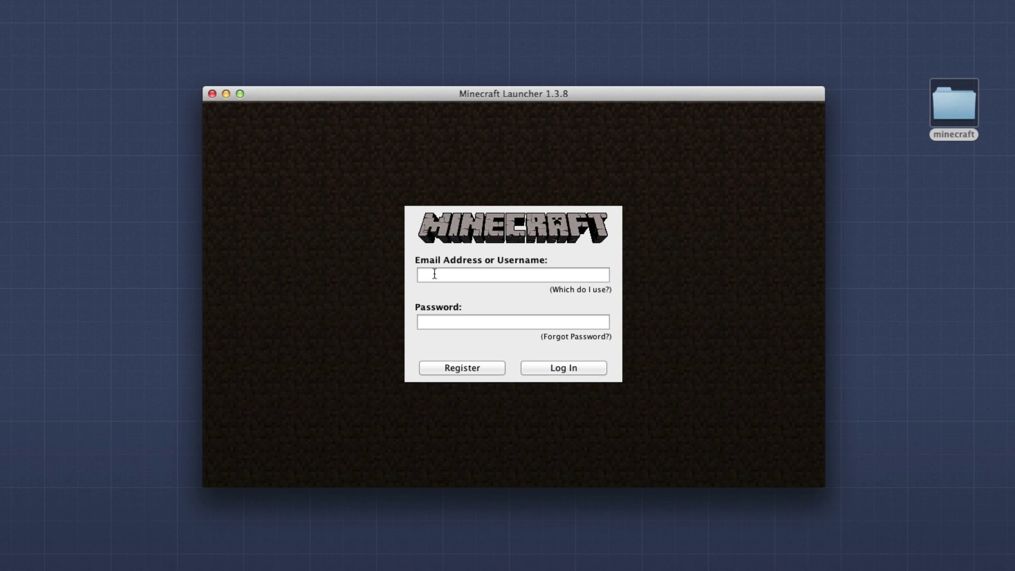
Step: Log in to the Minecraft Launcher and set the account's profile to use version release 1.6.4
left_click(436, 273)
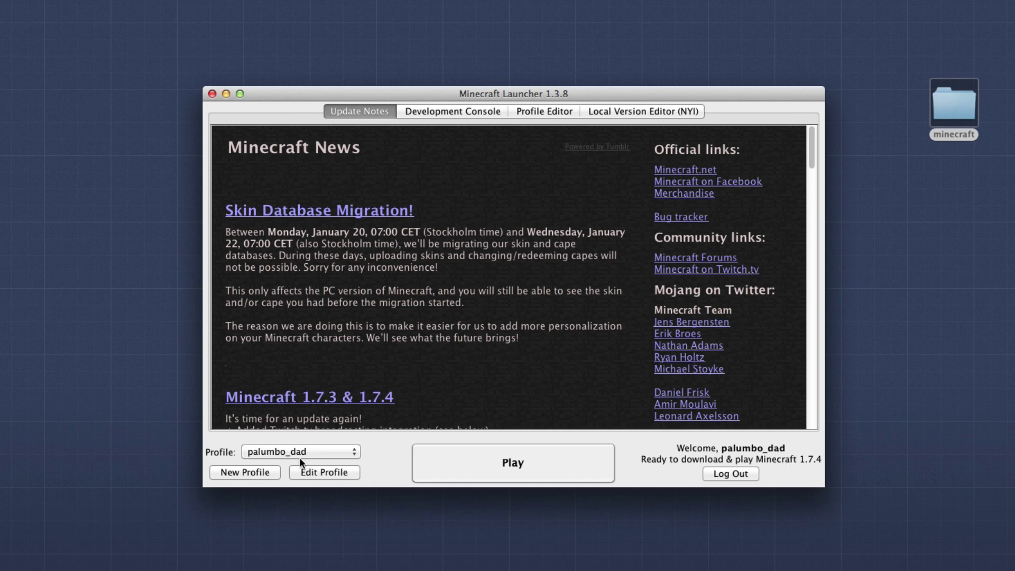
left_click(324, 472)
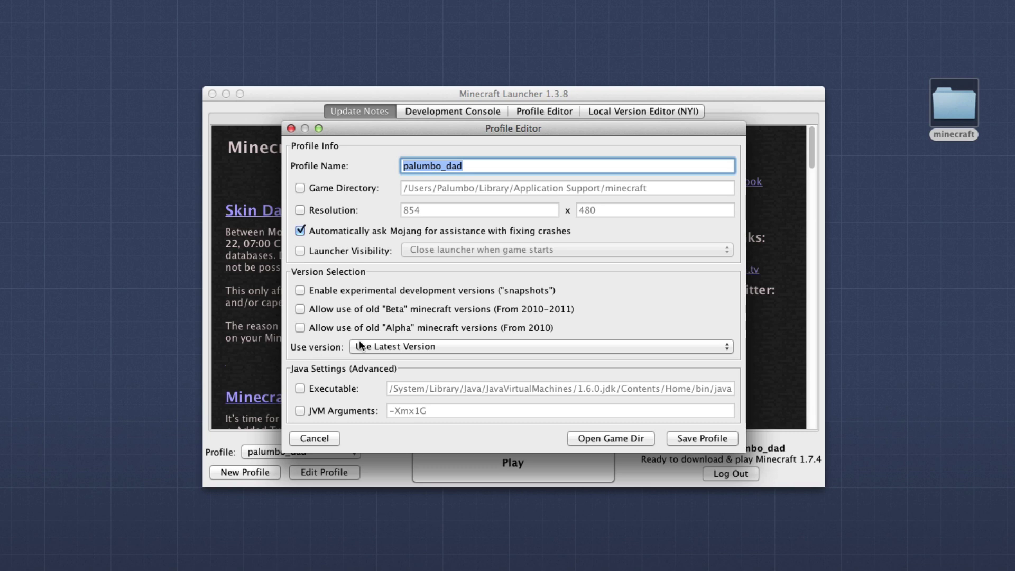
left_click(394, 348)
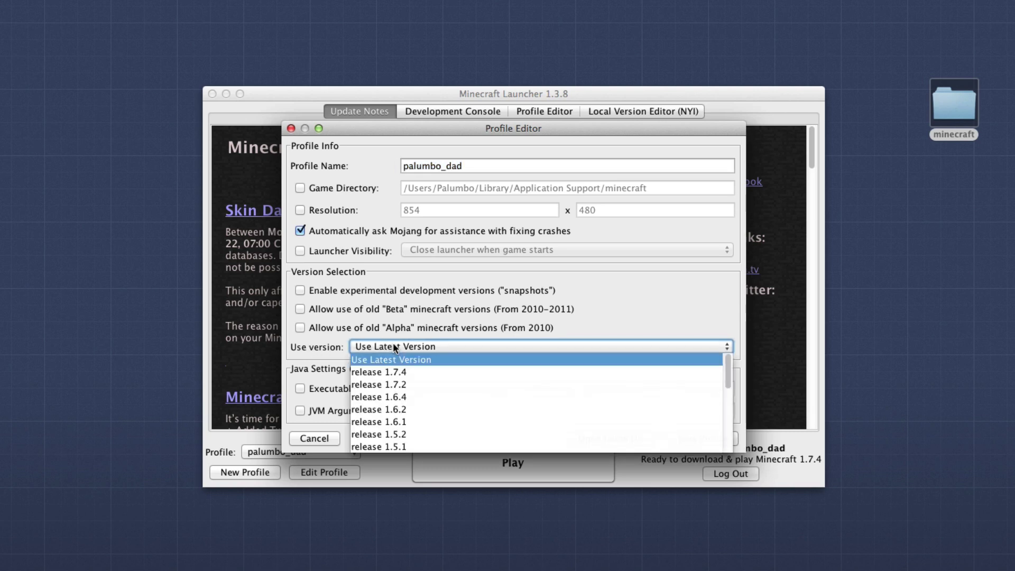
left_click(419, 396)
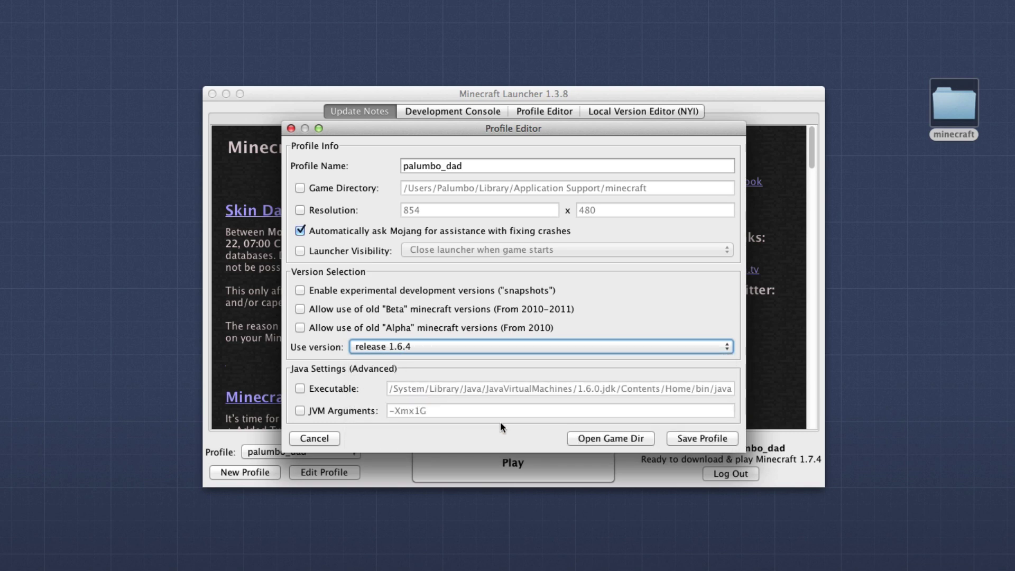
left_click(709, 436)
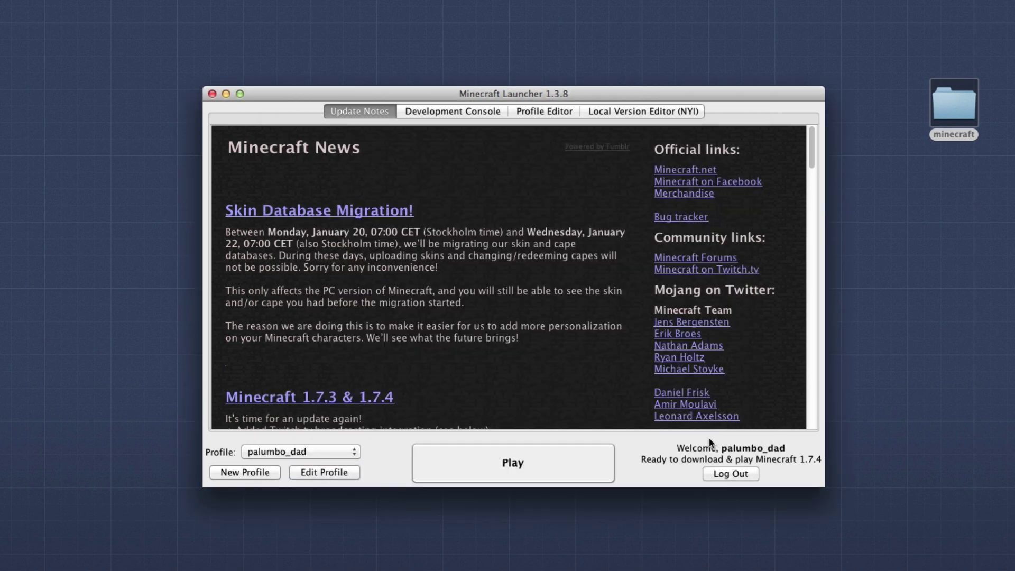
Step: Launch the game and create a singleplayer Survival world named New World, saving and quitting to the title screen once it loads
left_click(576, 462)
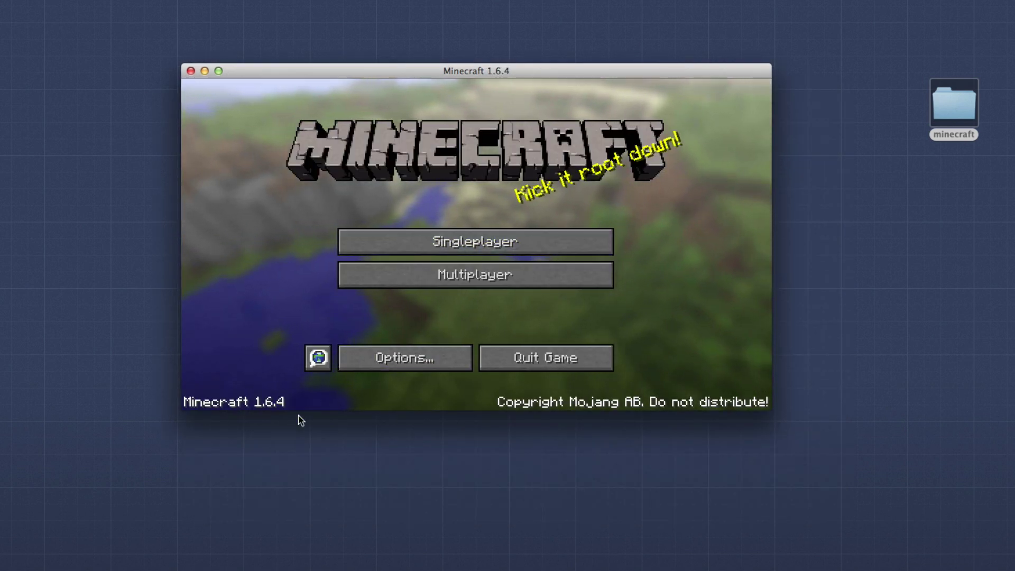
left_click(472, 242)
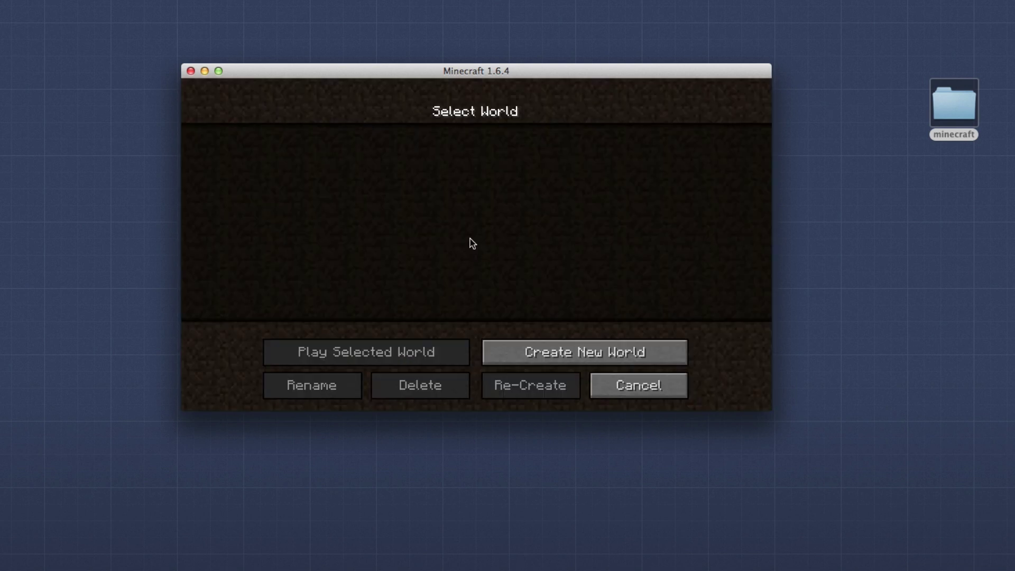
left_click(539, 356)
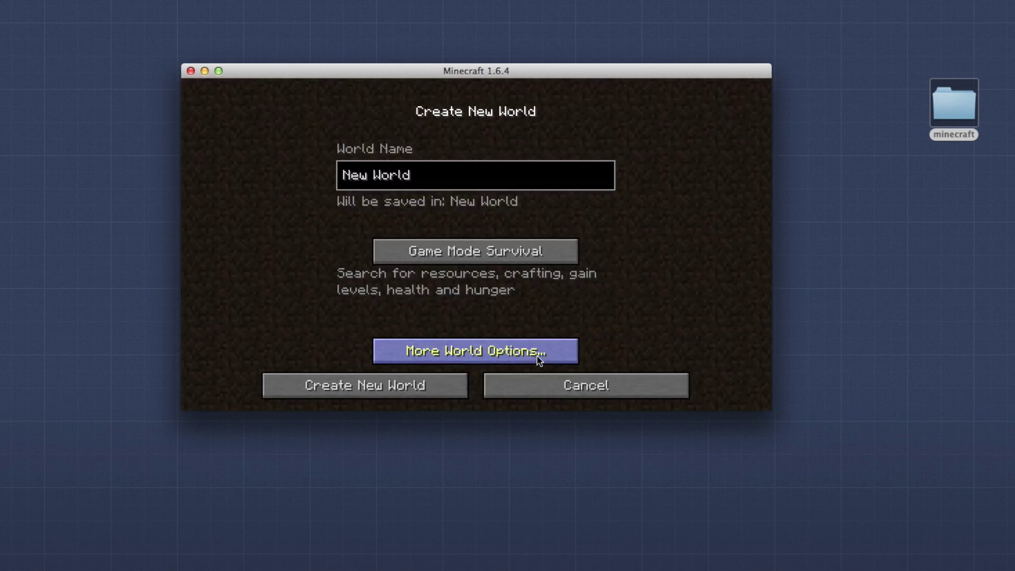
left_click(415, 394)
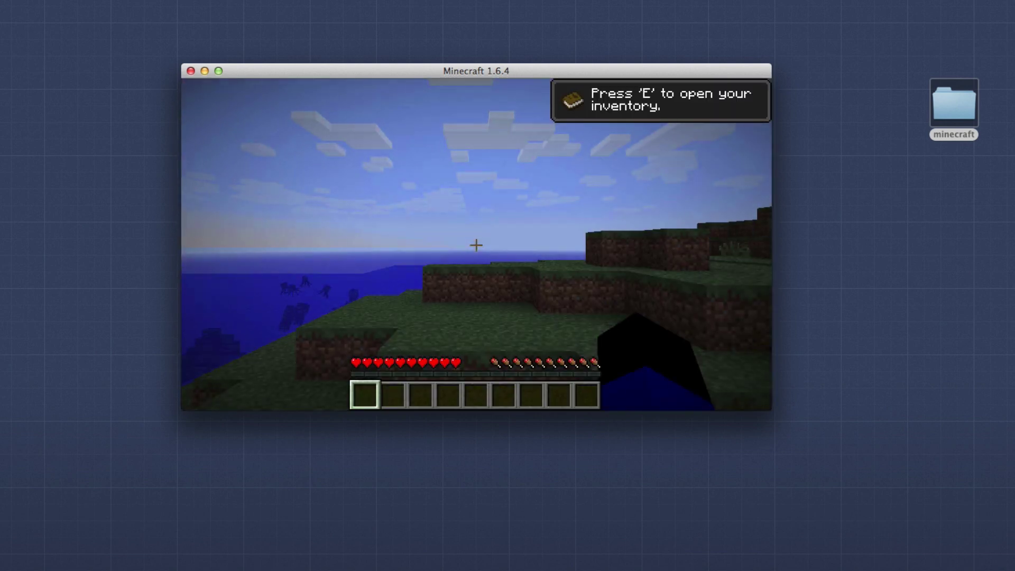
key("Escape")
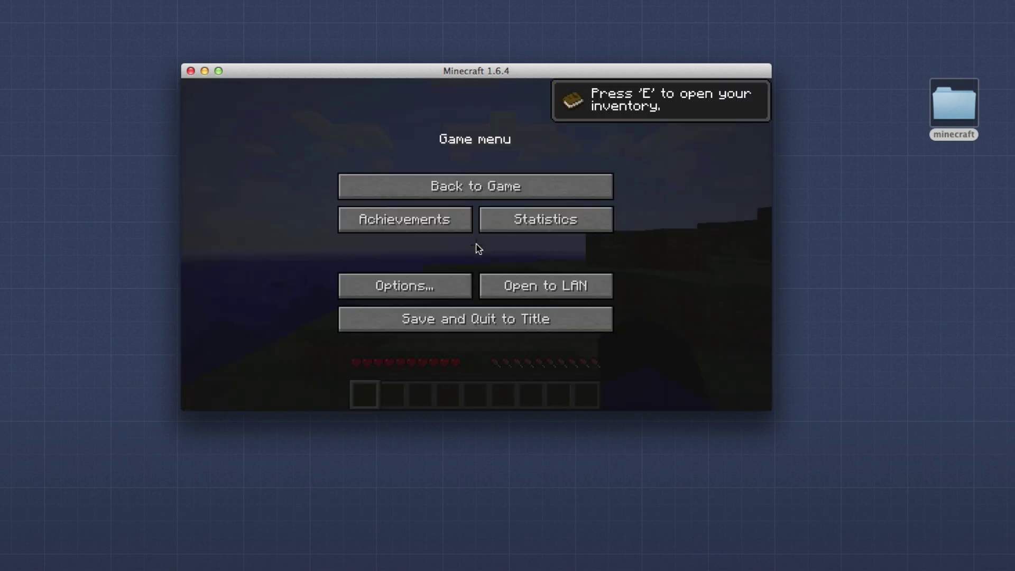
left_click(477, 319)
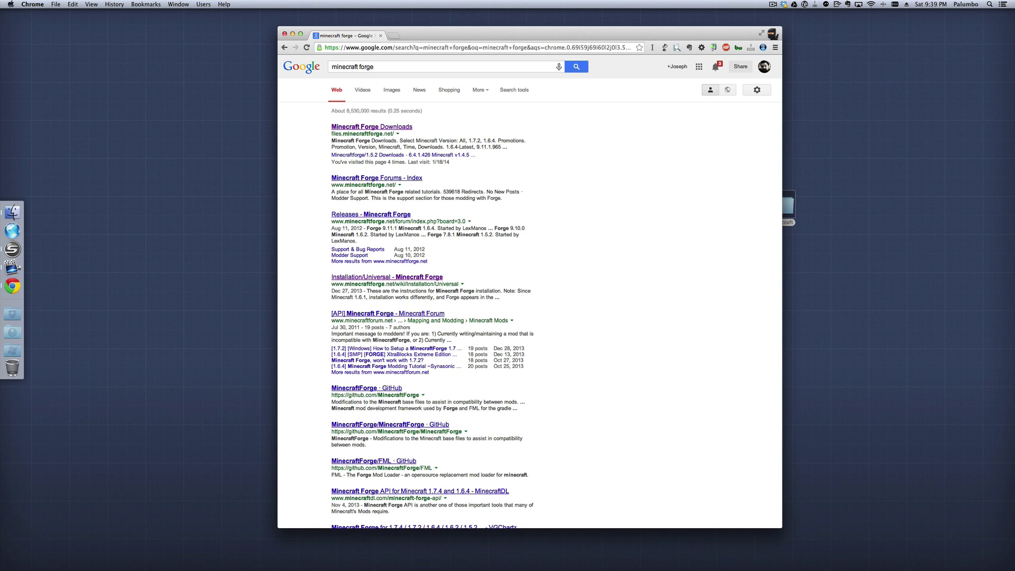
Step: Open the Minecraft Forge Downloads page from the web search results in Chrome
left_click(356, 127)
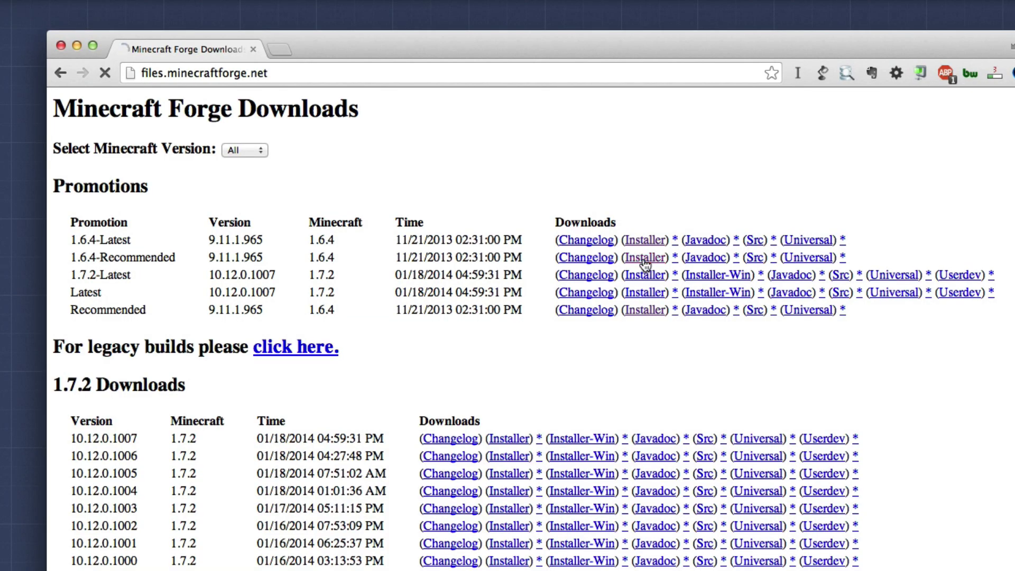
left_click(644, 258)
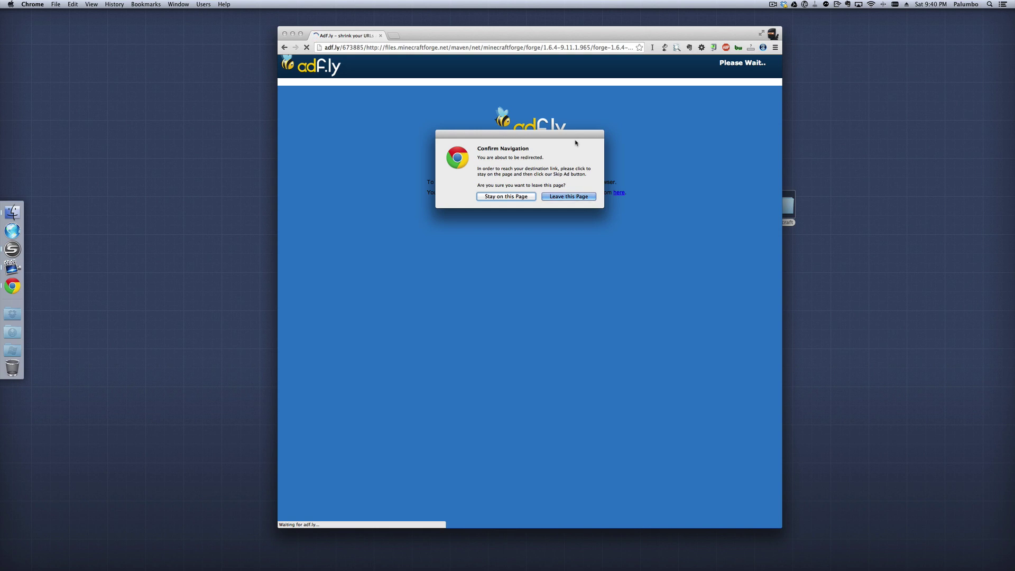
left_click(531, 197)
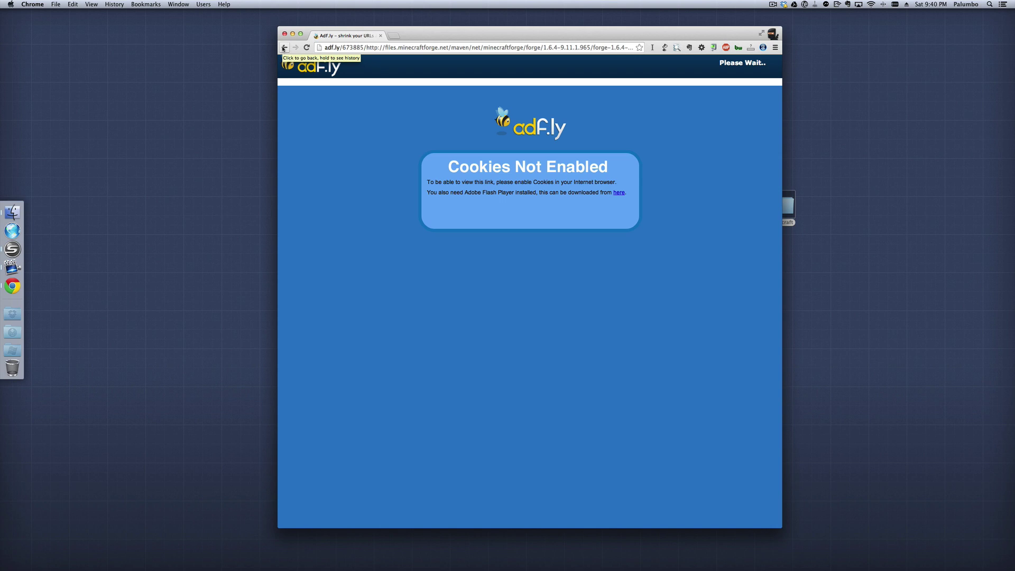
left_click(284, 48)
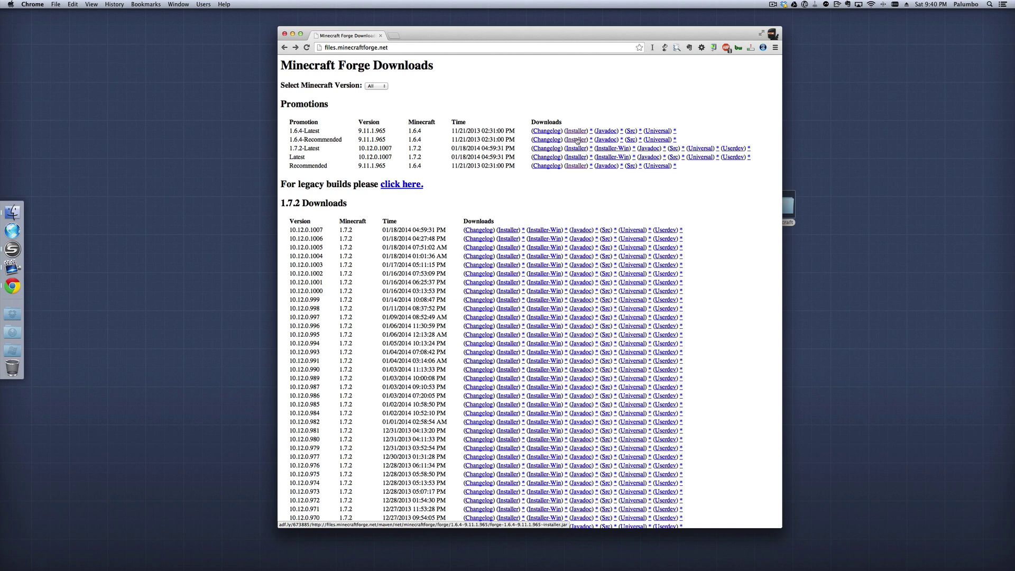
Step: Download the installer of the 1.6.4-Recommended Forge build, skipping the ad and keeping the .jar file
left_click(577, 141)
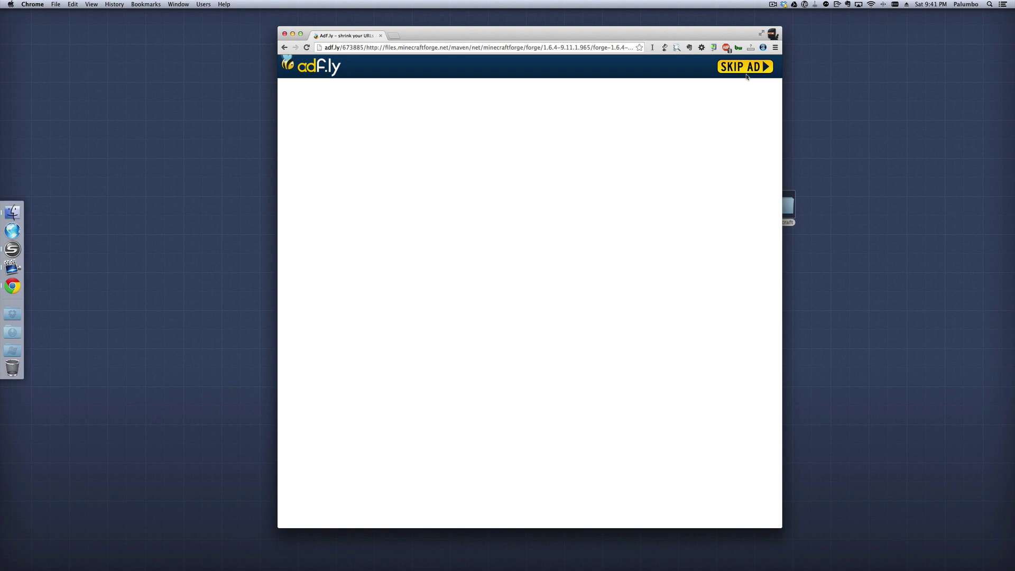
left_click(745, 70)
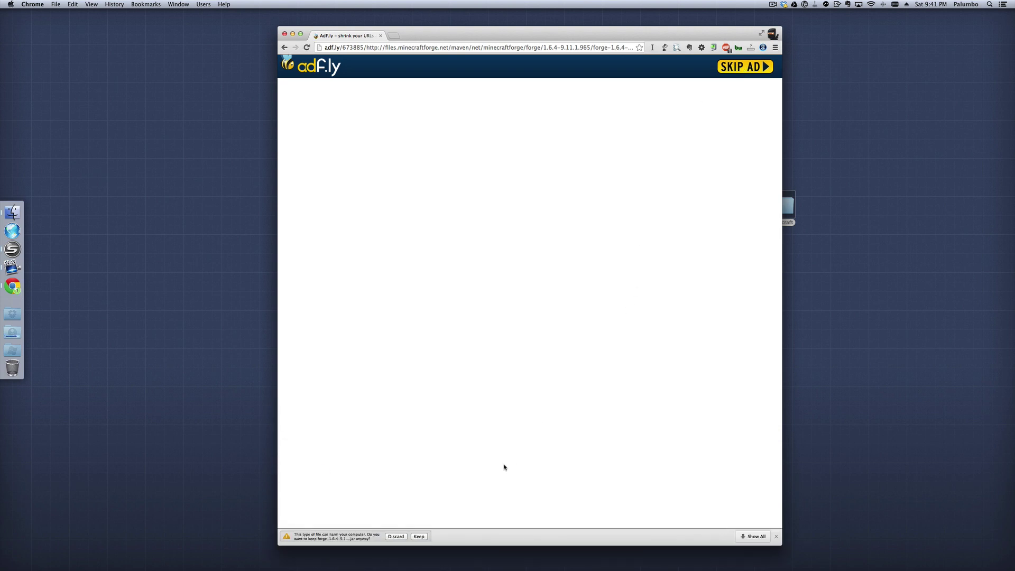
left_click(420, 537)
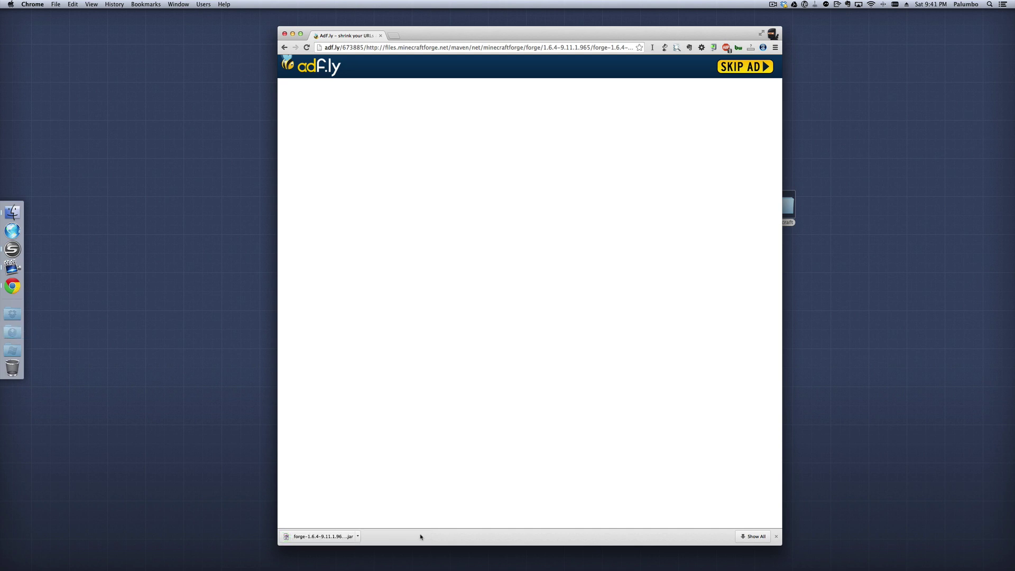
Step: Run the downloaded Forge installer and install the client into the default minecraft folder
left_click(287, 537)
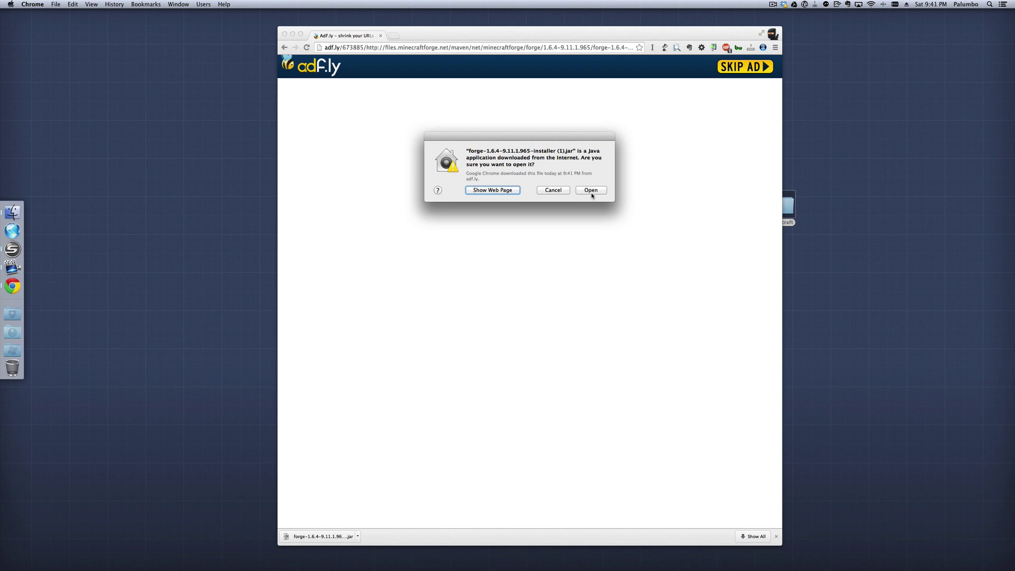
left_click(591, 191)
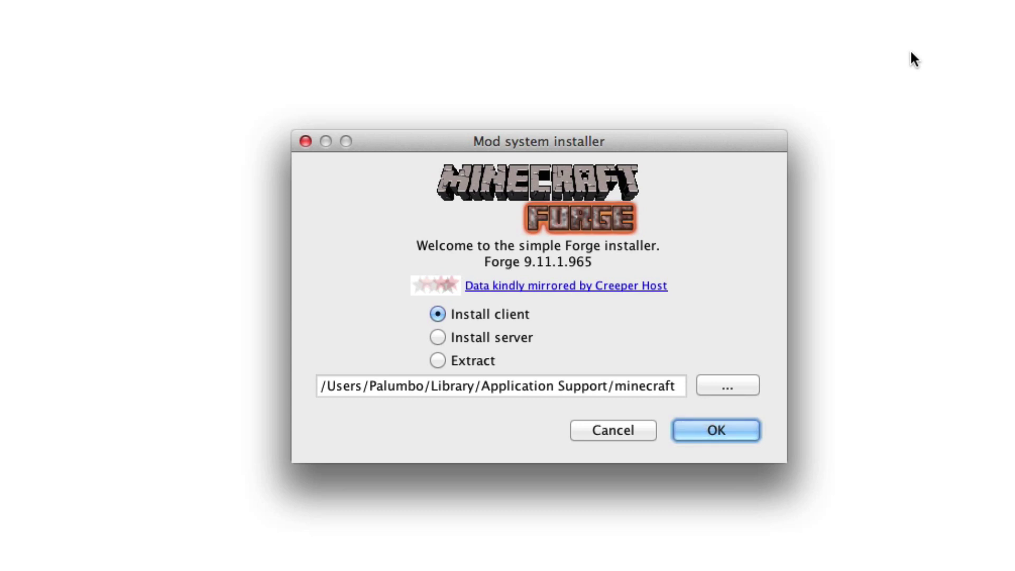
left_click(728, 429)
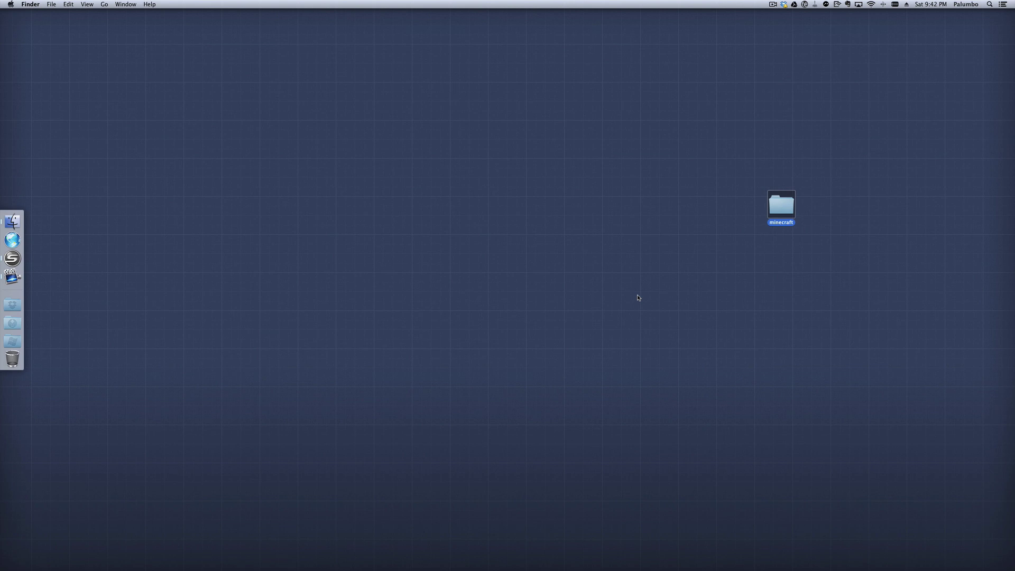
Step: Start the Minecraft Launcher again and select the Forge profile
key("alt+space")
type("min")
key("Return")
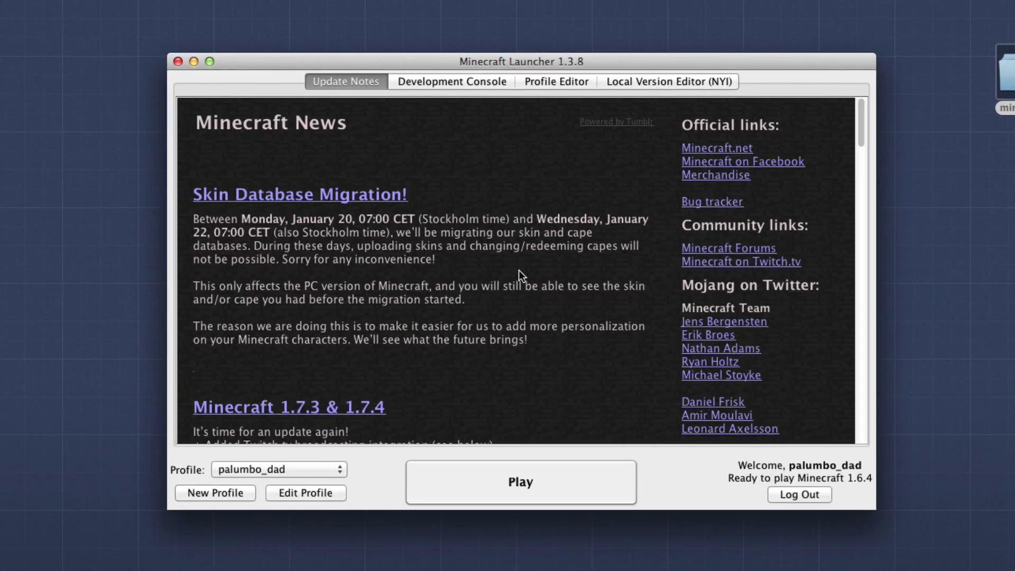
left_click(297, 469)
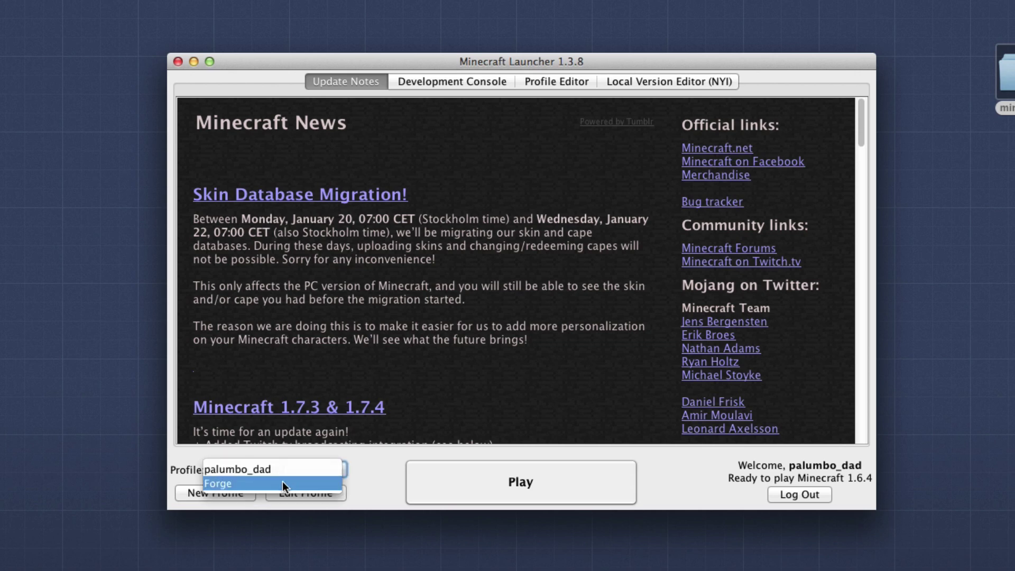
left_click(283, 483)
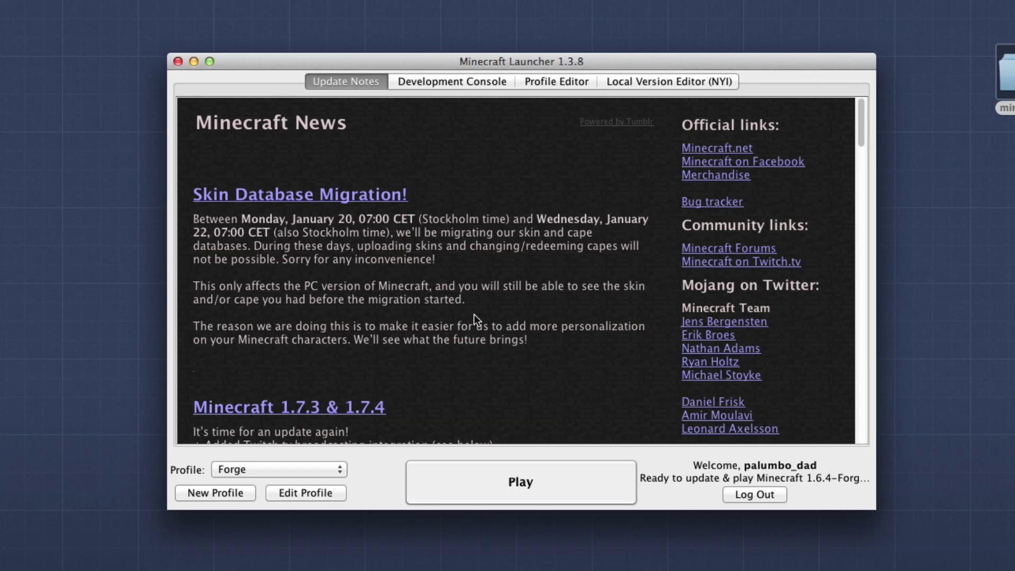
Step: Save the Forge profile with version release 1.6.4-Forge9.11.1.965 and launch the game with it
left_click(300, 490)
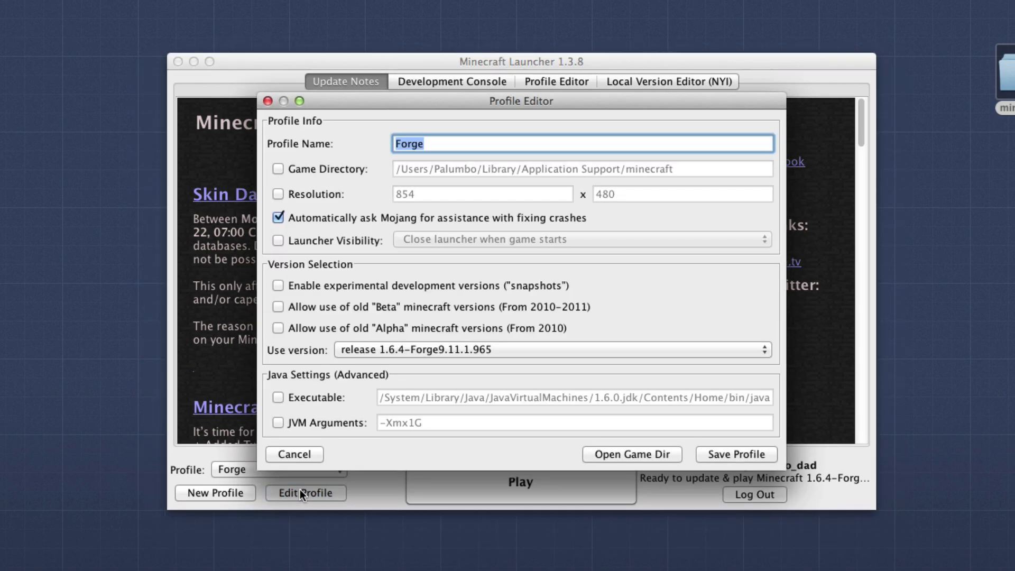
left_click(370, 348)
scroll(436, 399, "up", 10)
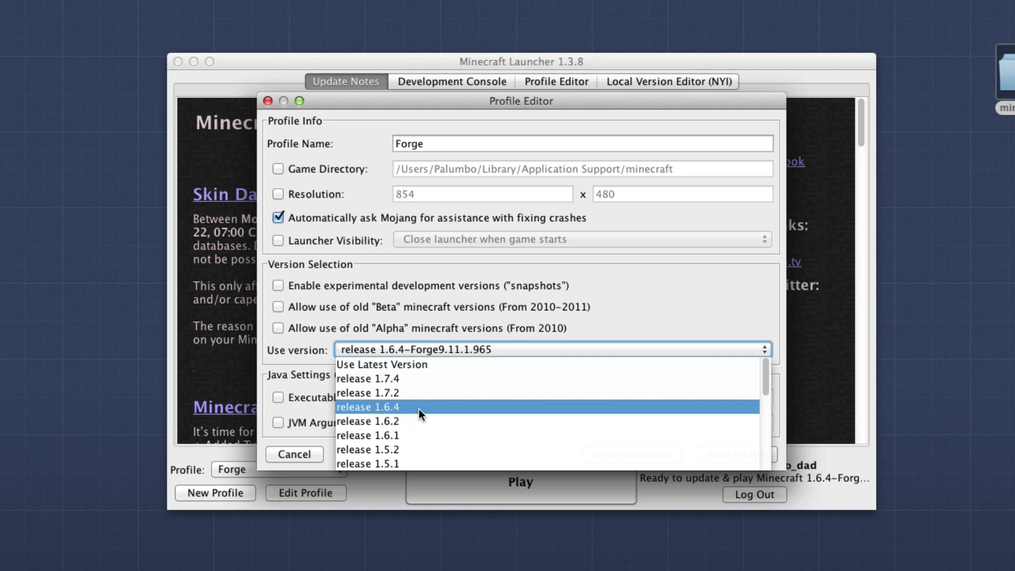
scroll(418, 408, "down", 10)
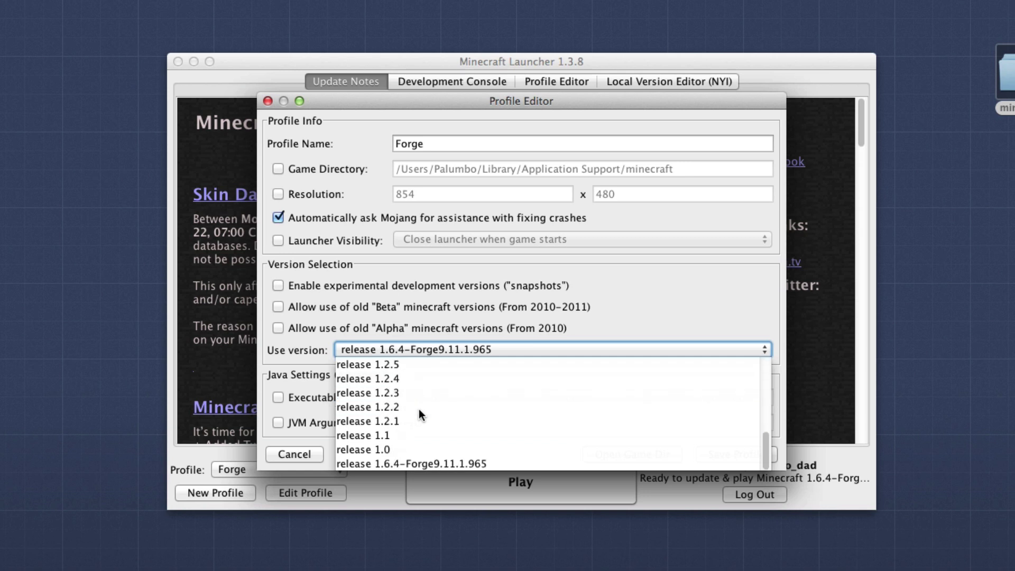
left_click(438, 459)
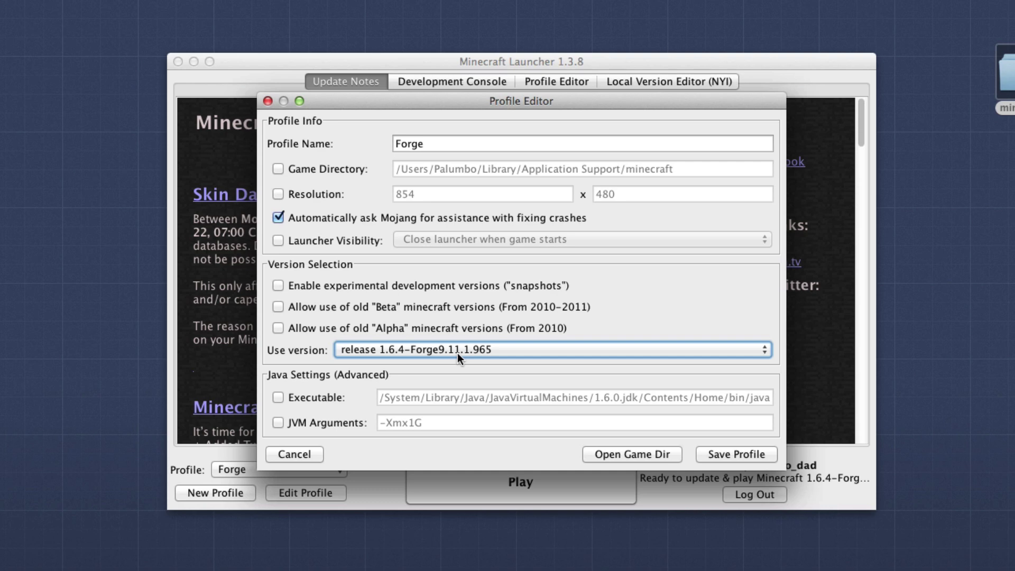
left_click(715, 455)
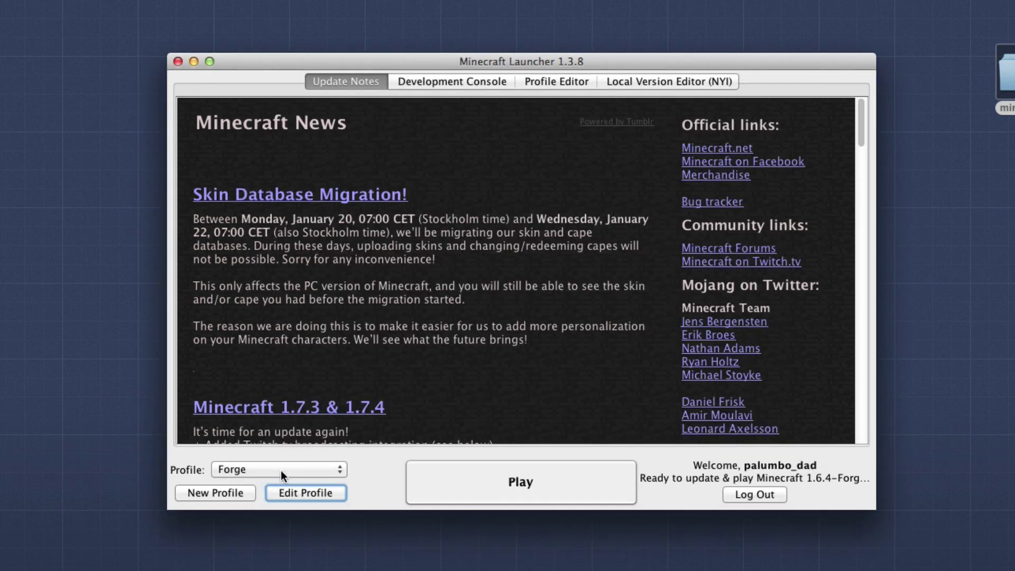
left_click(565, 469)
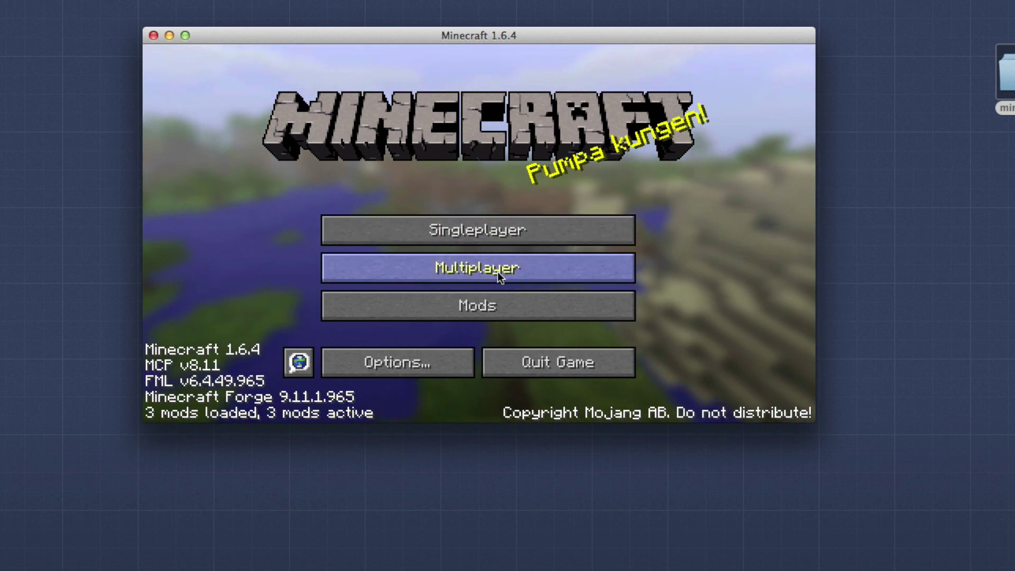
Step: Review the details of Minecraft Coder Pack, Forge Mod Loader and Minecraft Forge in the game's mod list, and return to the title screen
left_click(493, 302)
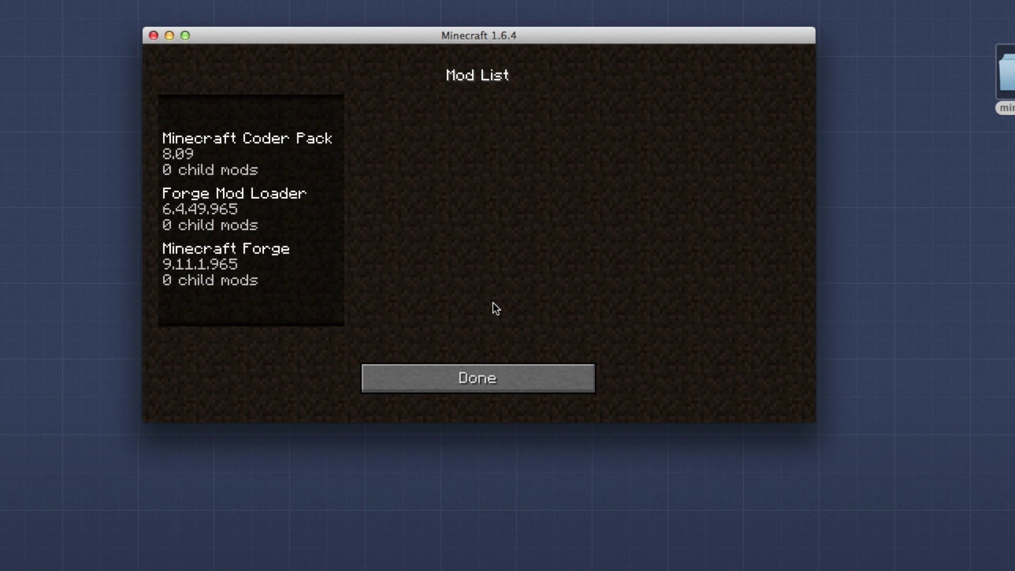
left_click(224, 146)
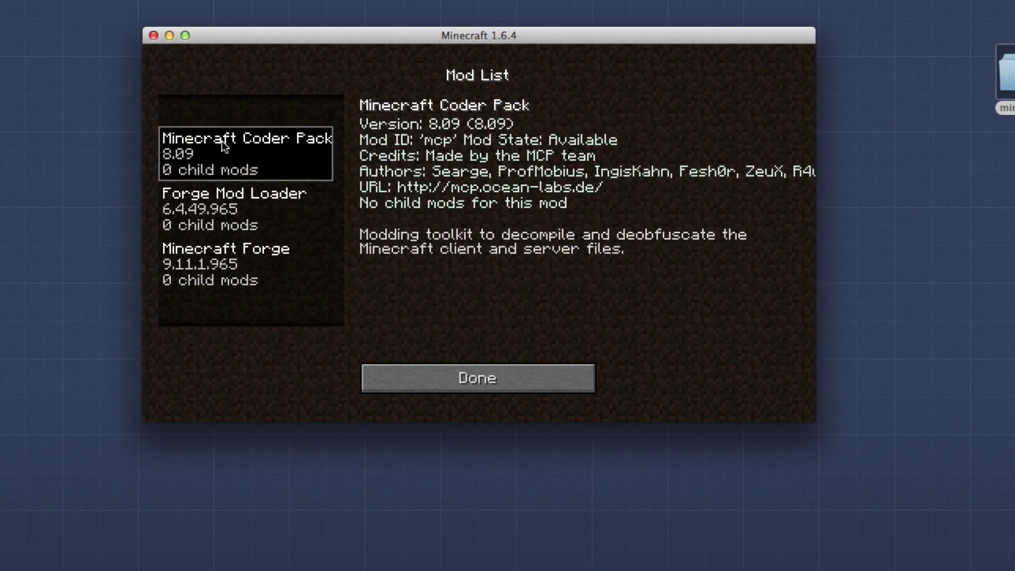
left_click(249, 207)
left_click(245, 258)
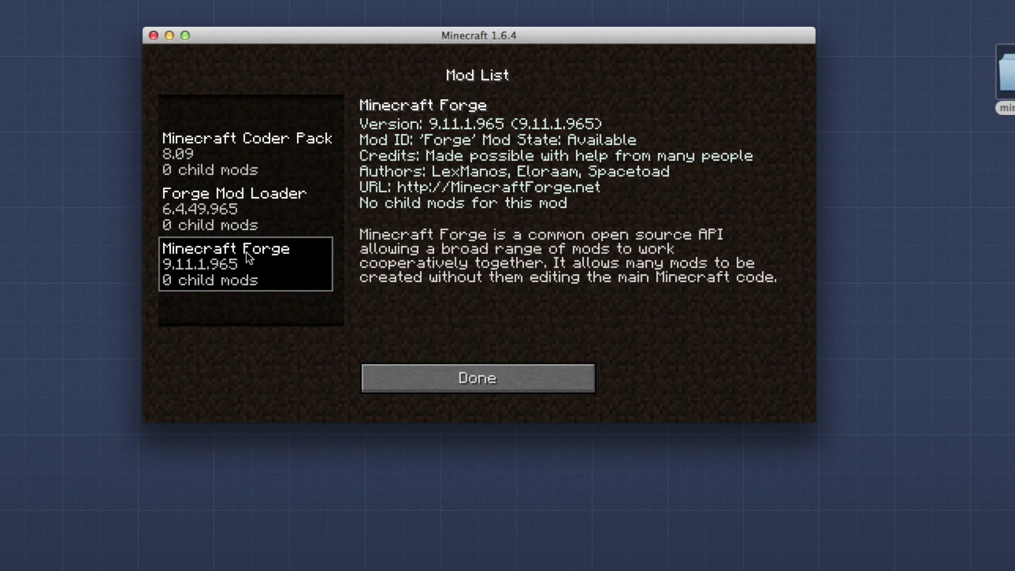
left_click(458, 379)
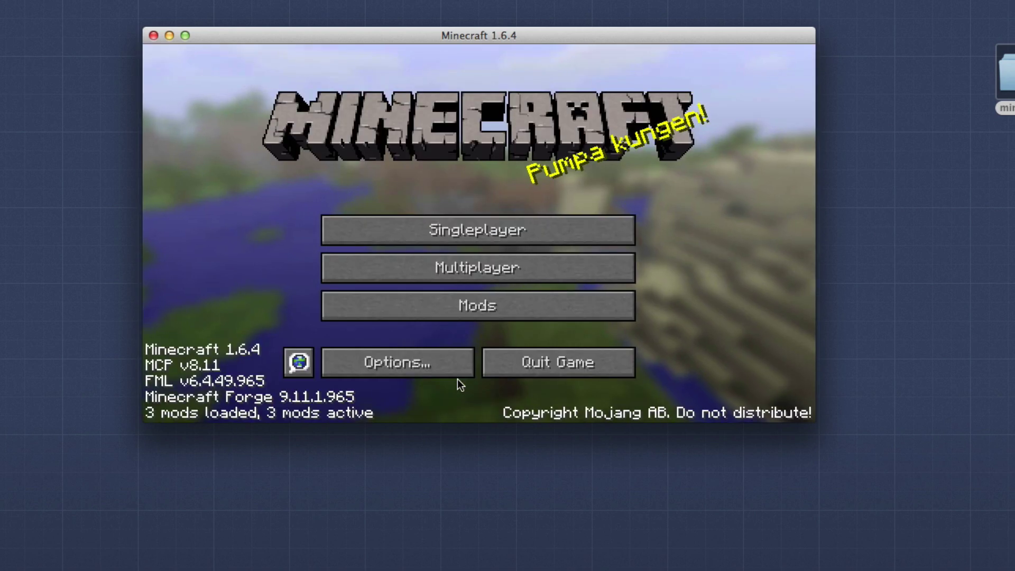